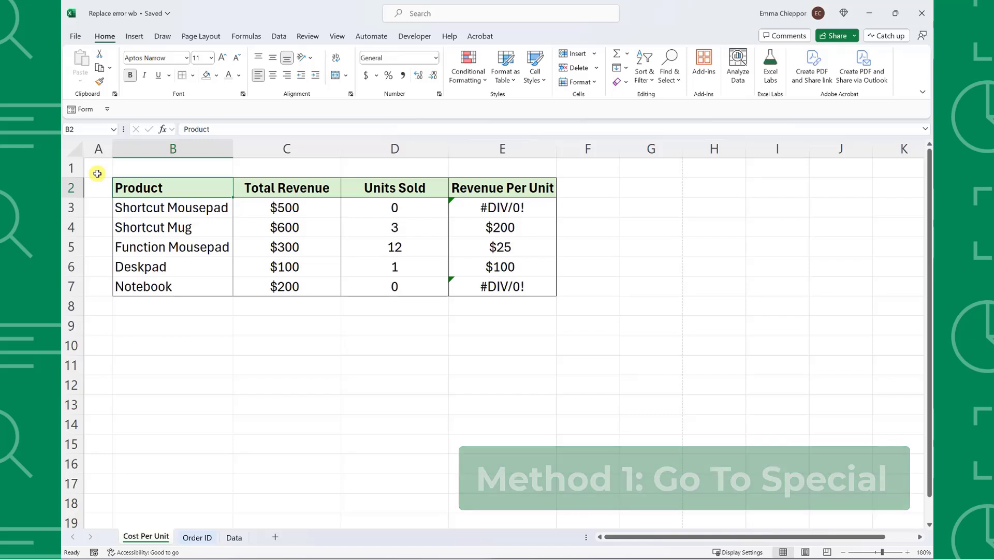
In B2:E7, select only formulas returning errors via Go To Special, leaving just Errors checked.
drag(134, 186, 464, 282)
key(ctrl+g)
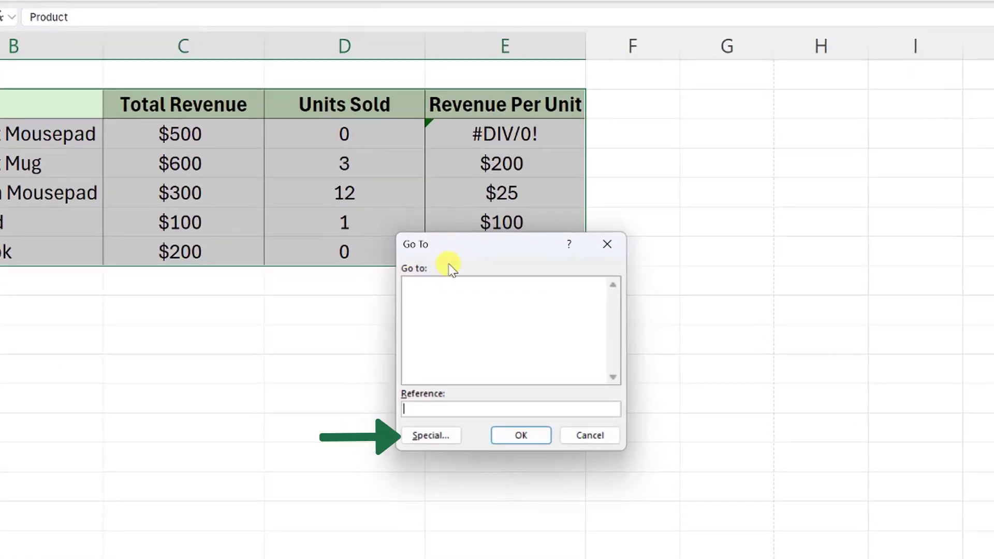
click(430, 436)
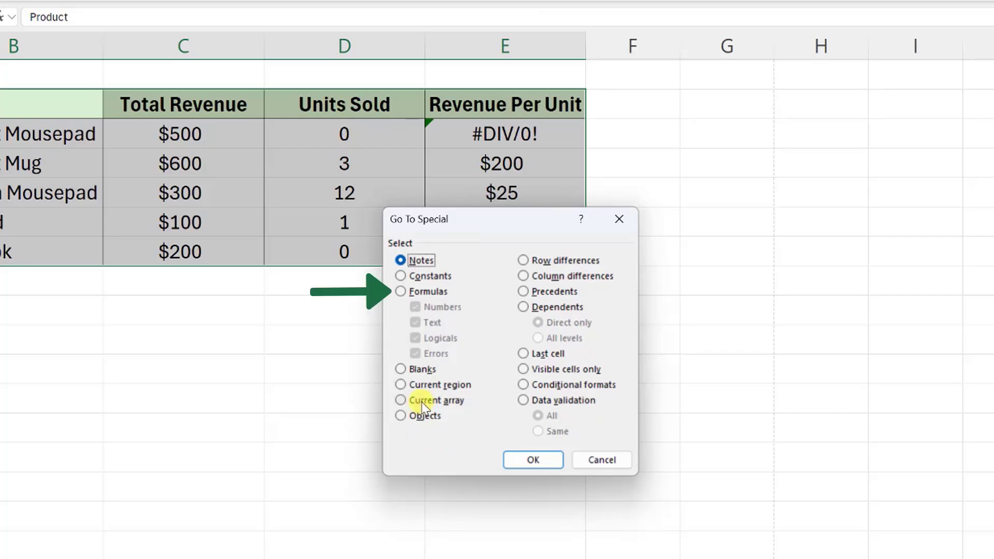
click(401, 292)
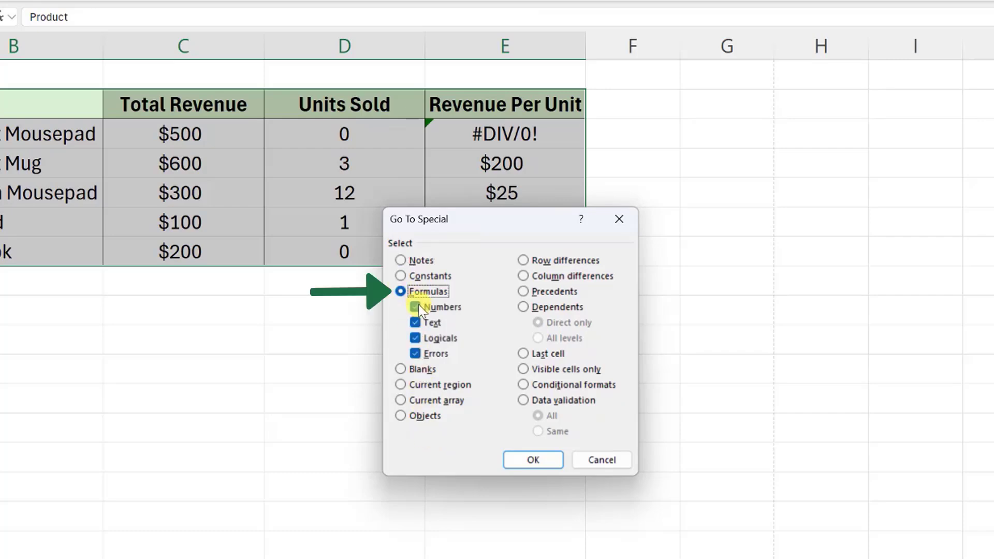
click(417, 307)
click(418, 322)
click(417, 339)
click(531, 460)
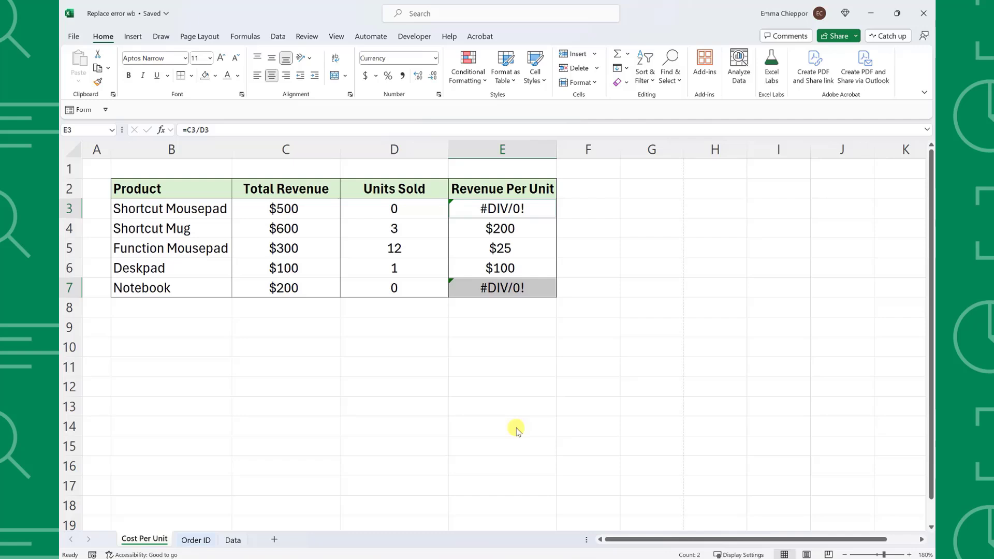
Enter 0 into both selected #DIV/0! cells at once.
key(F2)
text(0)
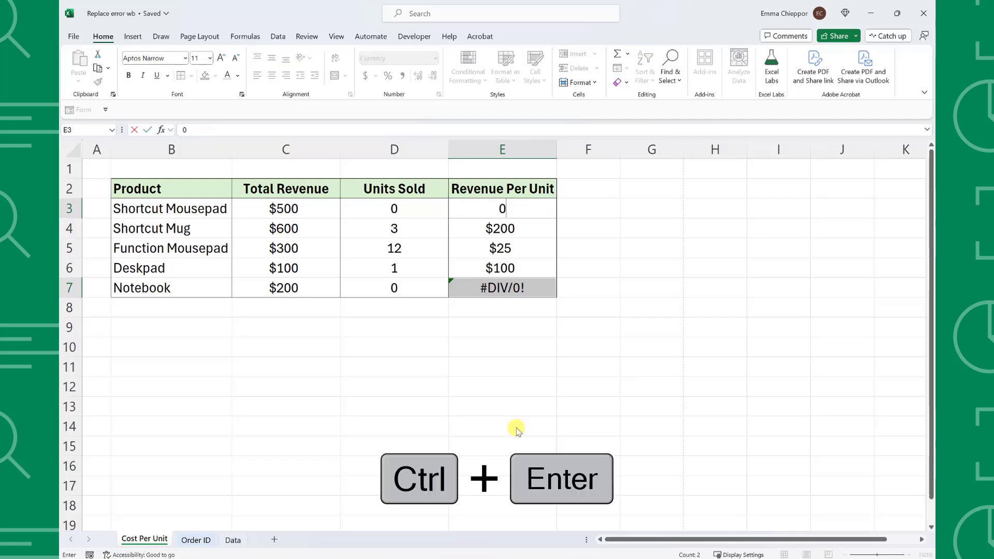
key(ctrl+Return)
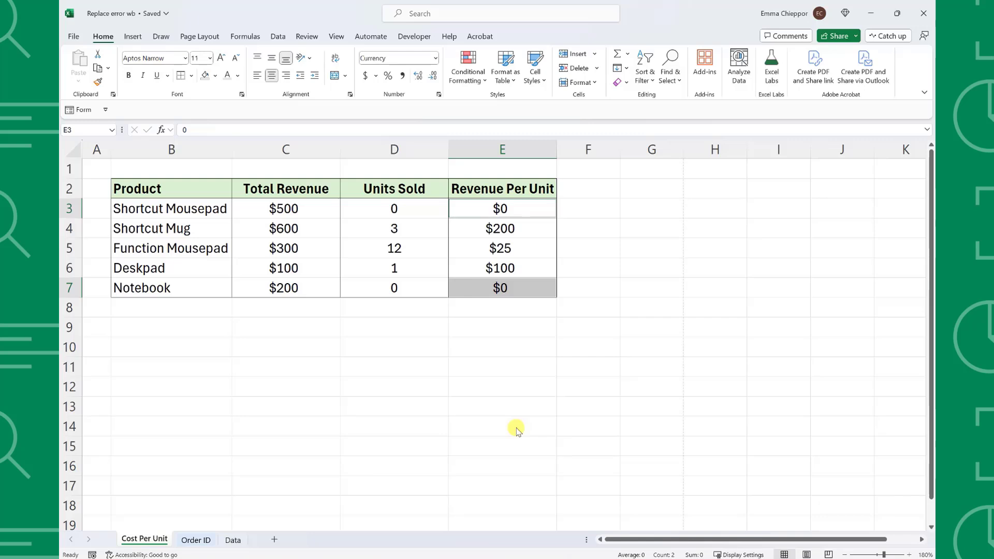
Compare E3's hardcoded 0 against E4's =C4/D4 formula.
key(Up)
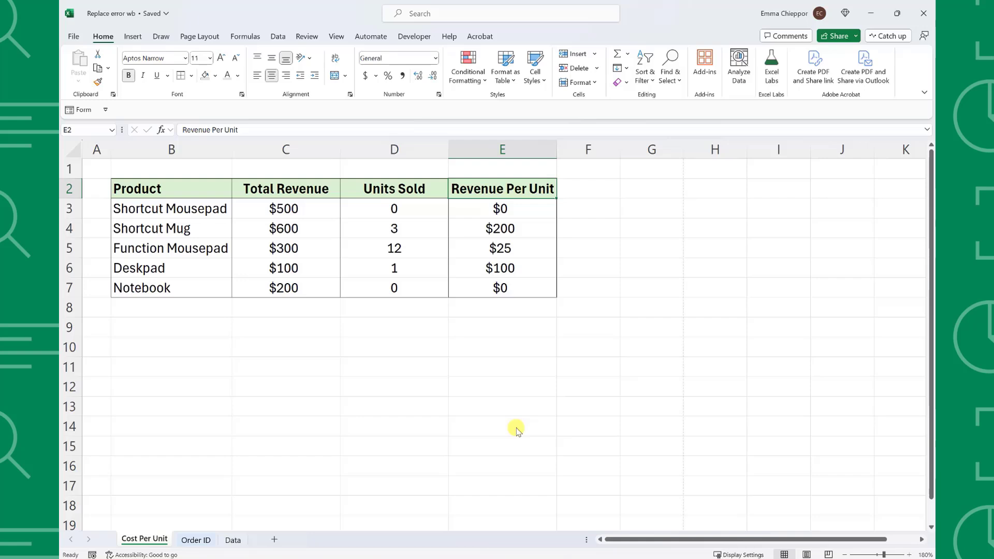
click(535, 212)
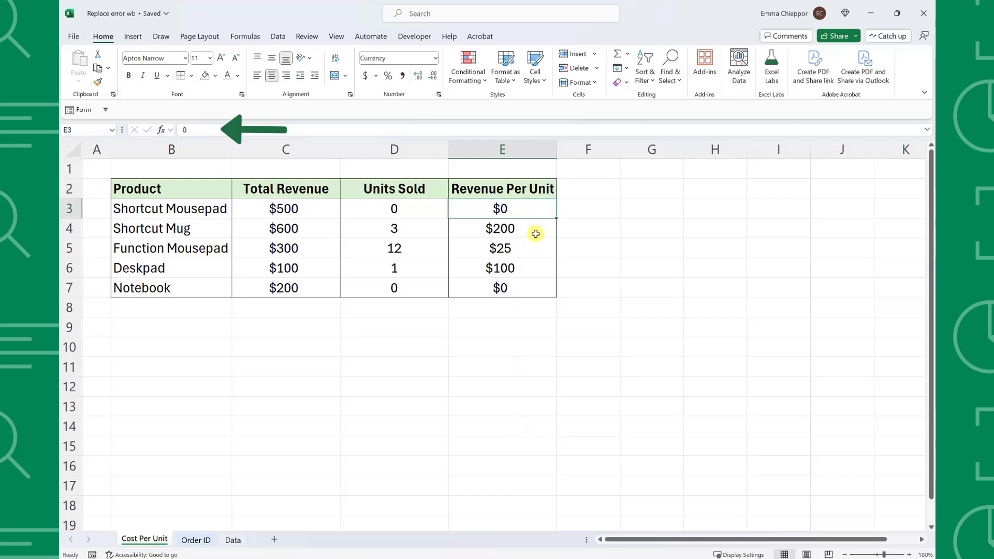
click(536, 234)
click(536, 210)
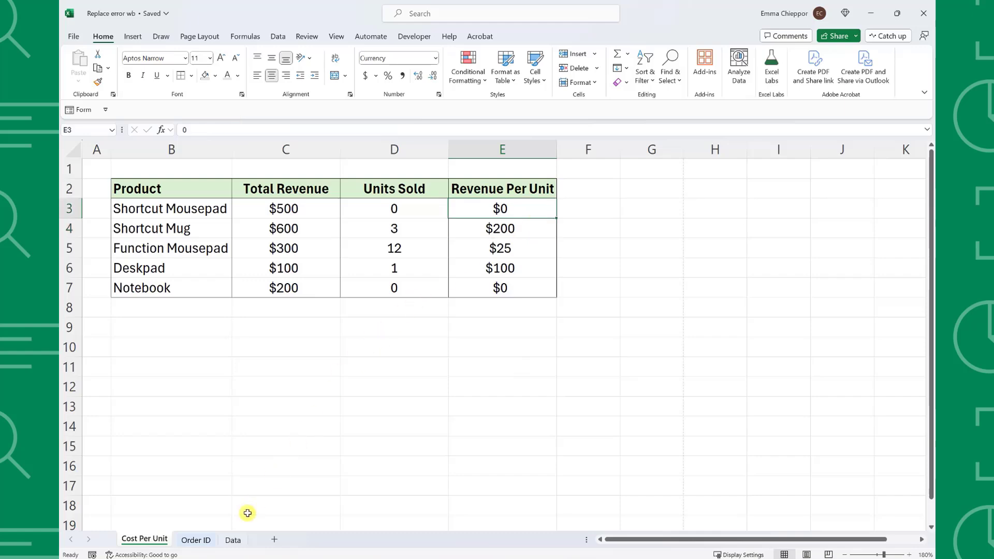
Glance at the Data sheet, then go back to the Cost Per Unit sheet.
click(233, 541)
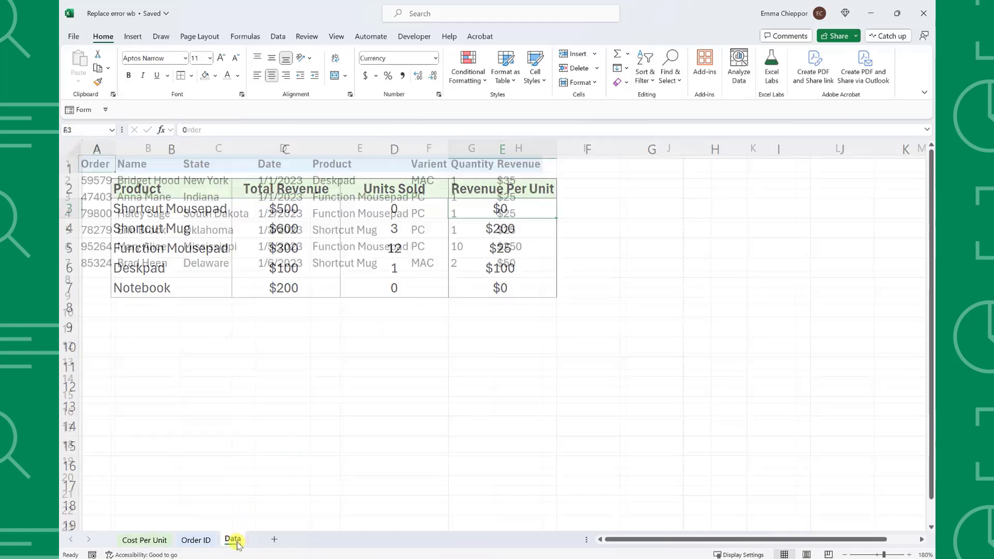
click(151, 541)
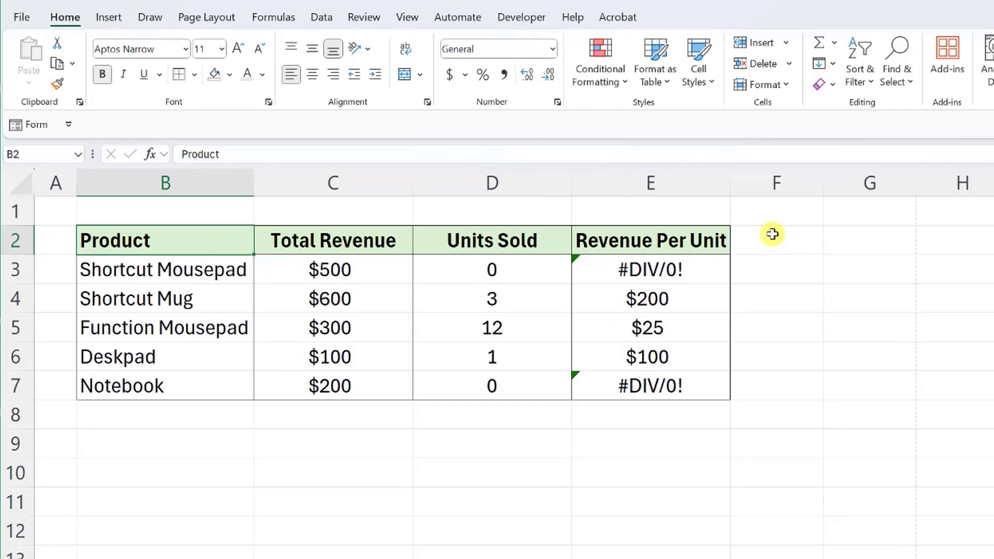
Rewrite E3 as =IFERROR(C3/D3,0) so it displays $0.
click(707, 265)
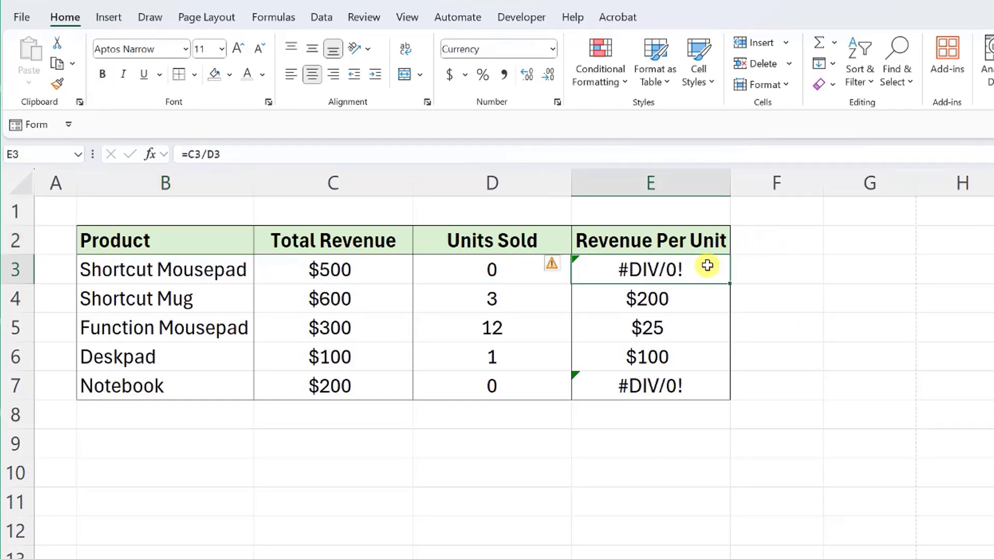
text(=ifer)
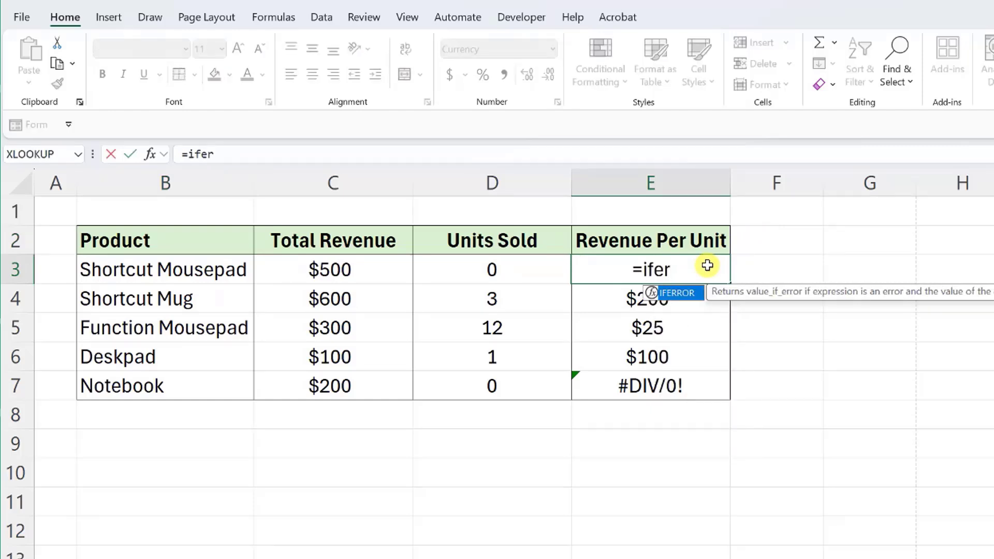
key(Tab)
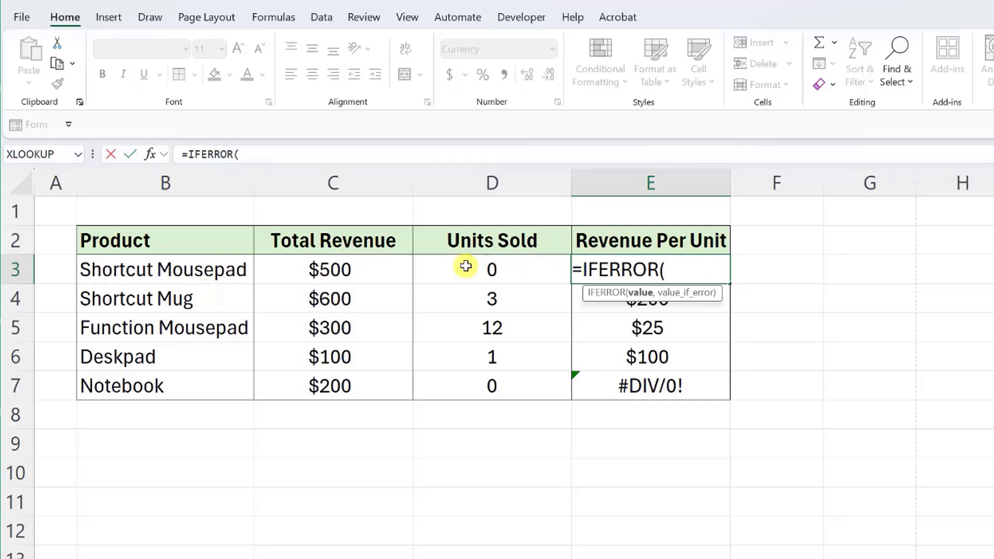
click(395, 274)
text(/)
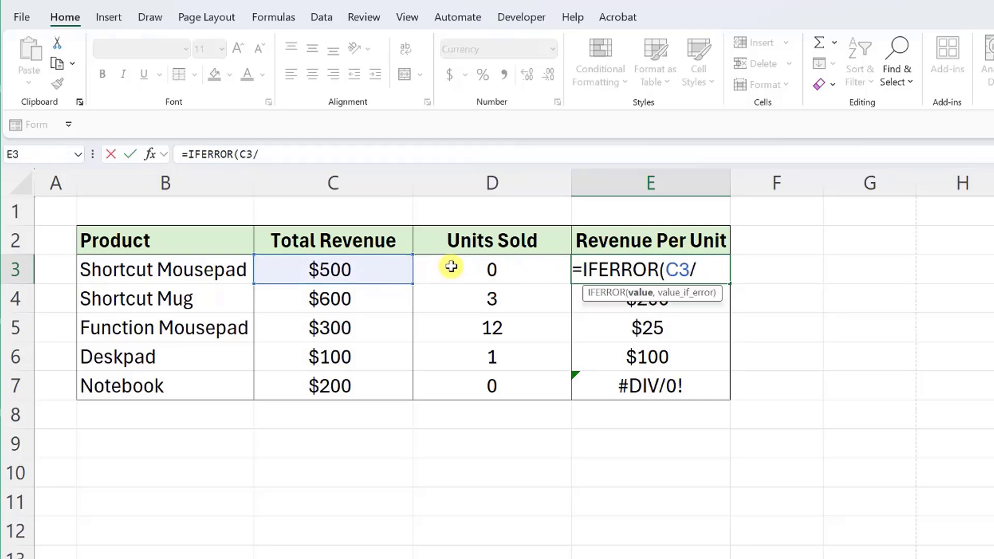
click(452, 267)
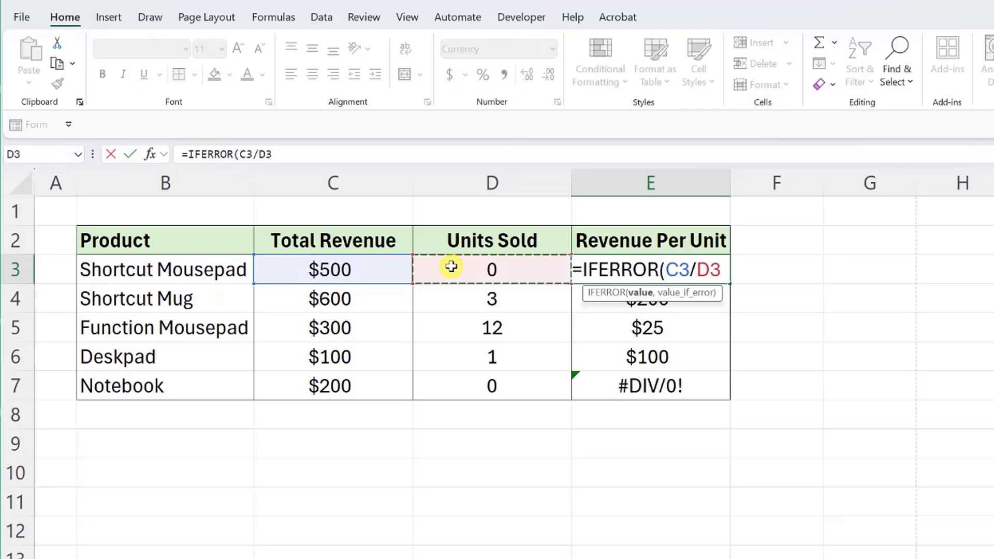
text(,)
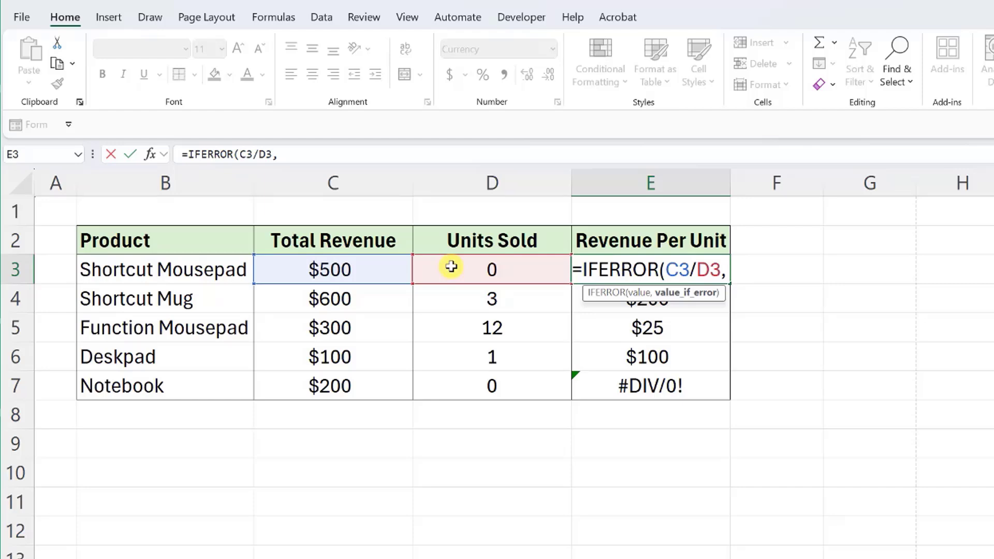
text(0))
key(Return)
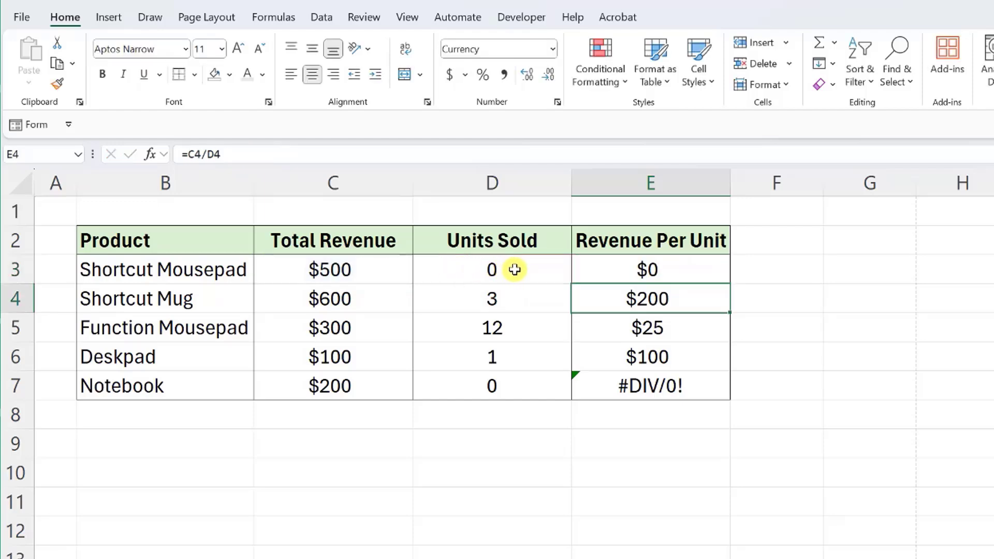
click(578, 274)
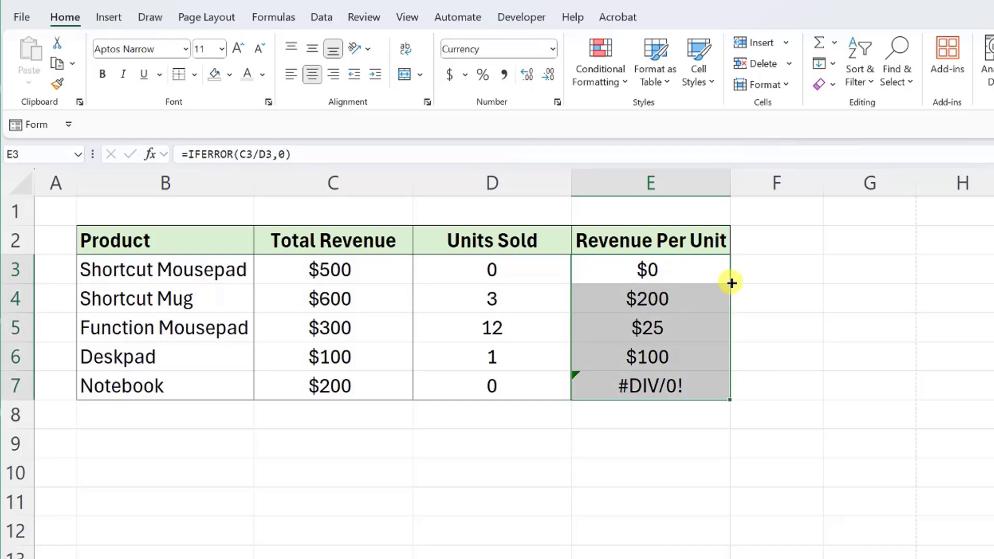
Copy the selection, paste it at A8 on the Data sheet, then return to Cost Per Unit.
key(Up)
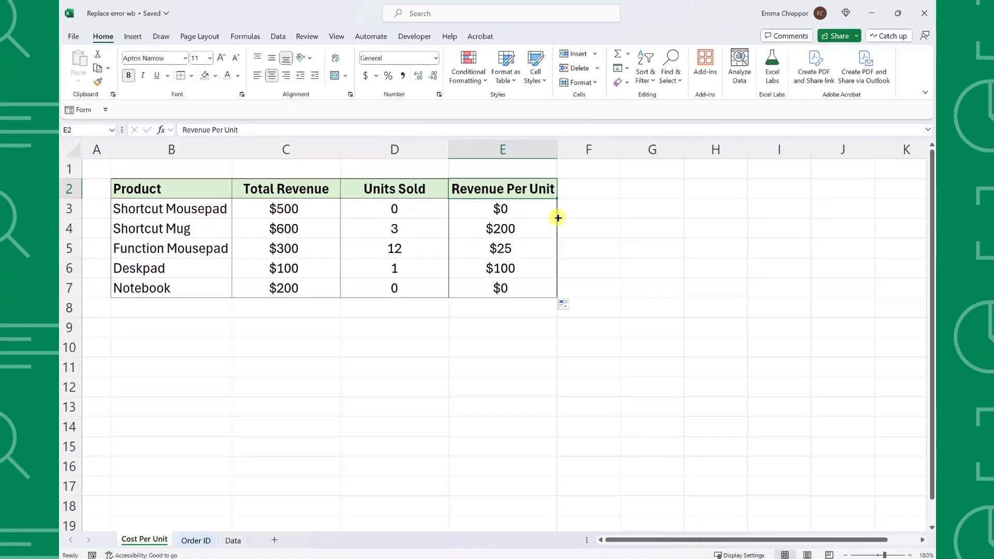
key(ctrl+c)
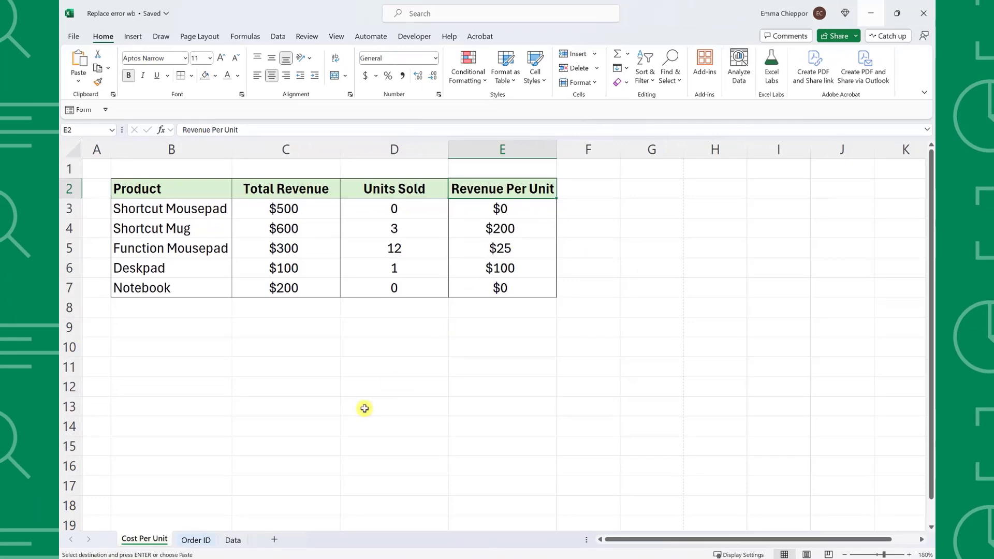
click(233, 540)
click(98, 279)
key(ctrl+v)
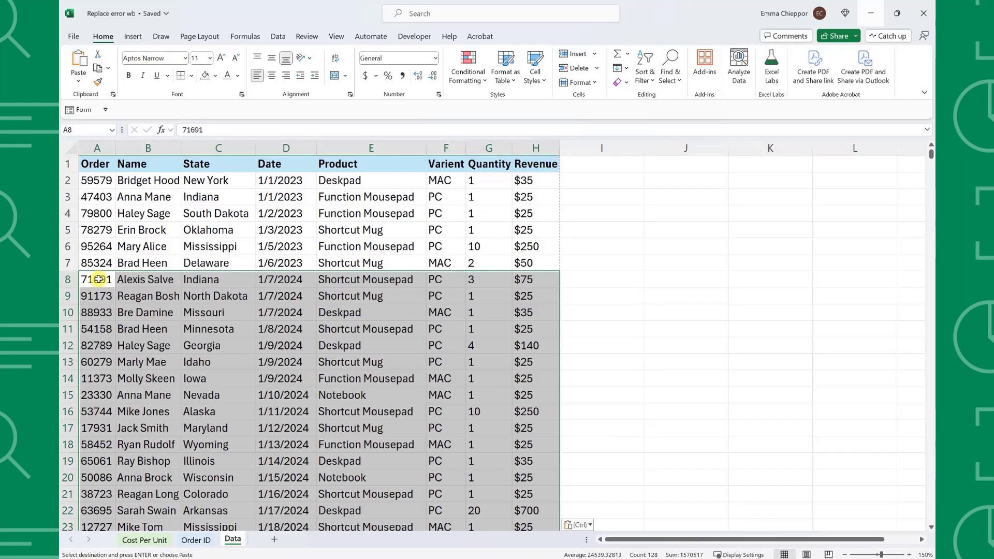
click(142, 540)
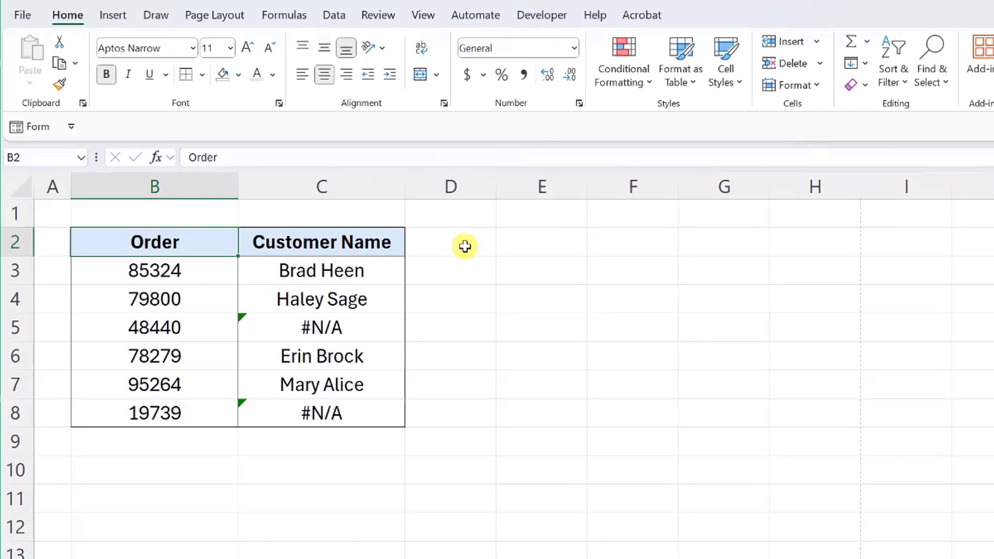
Wrap C3's VLOOKUP in IFERROR with the fallback "Does Not Exist".
click(384, 273)
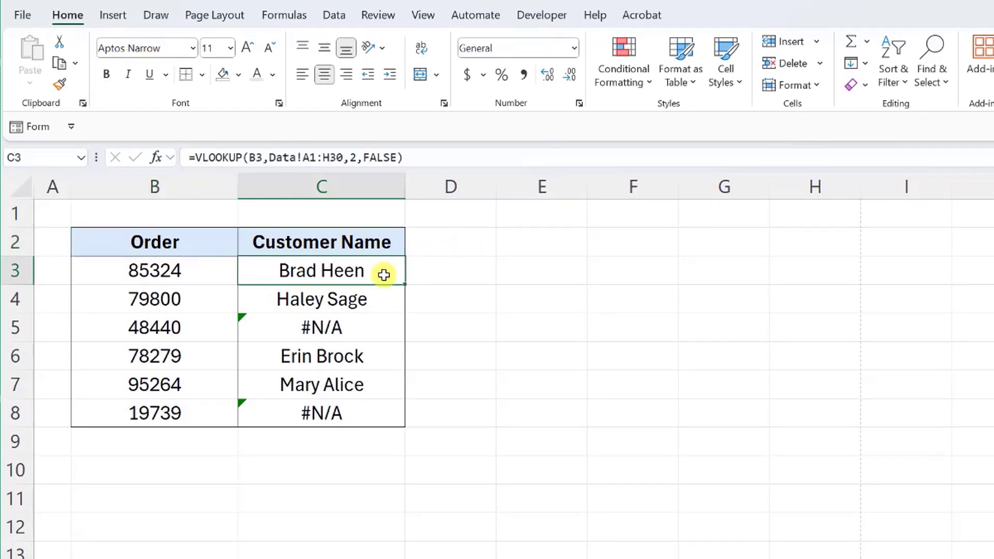
click(197, 158)
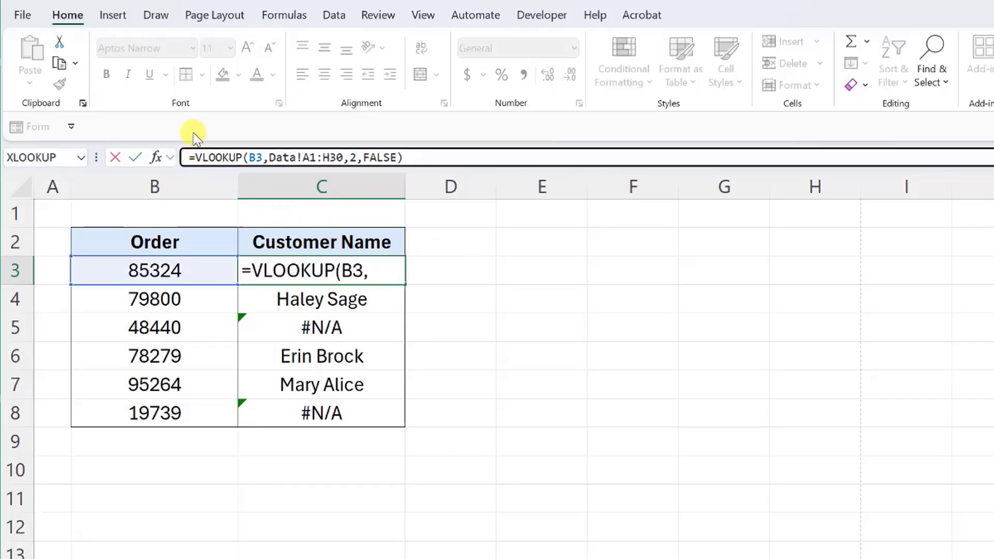
text(ifer)
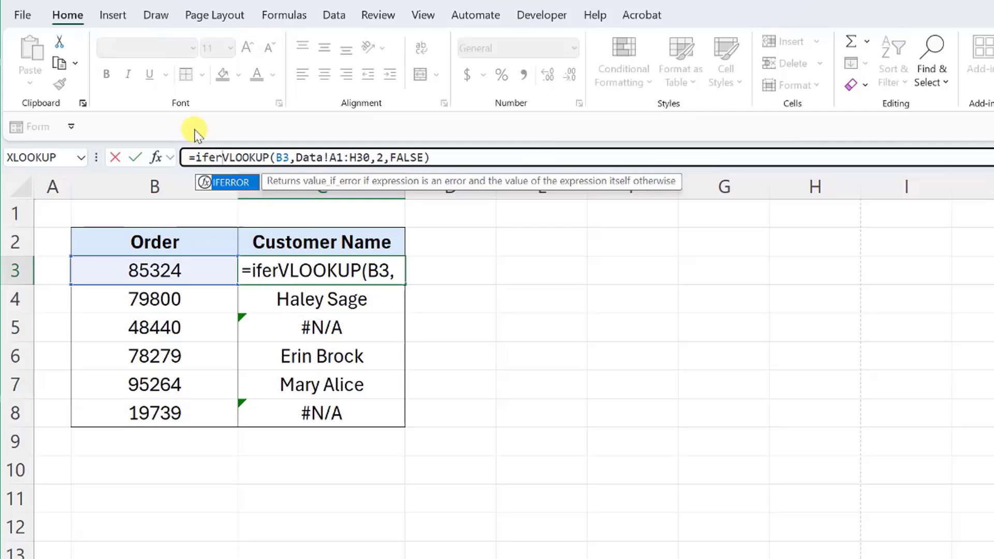
key(Tab)
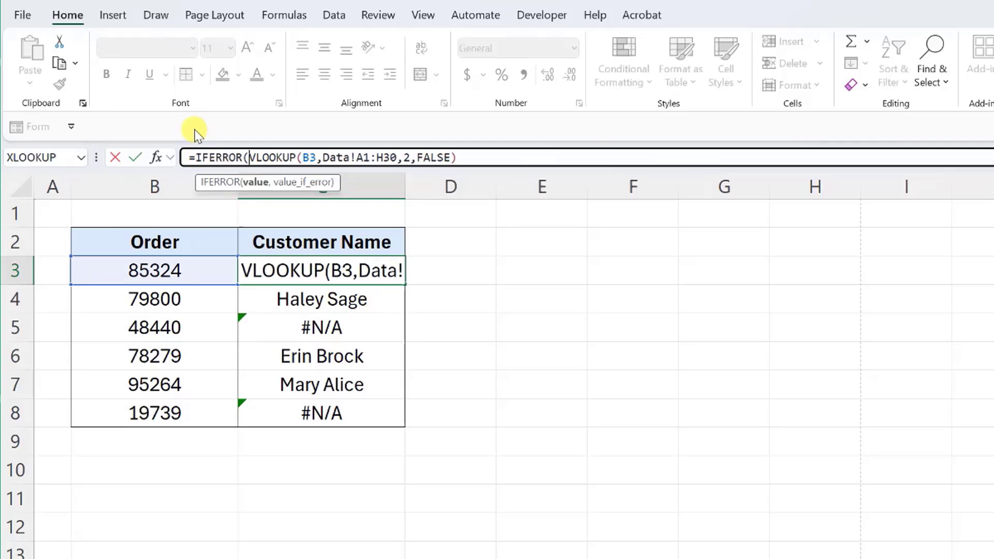
click(458, 157)
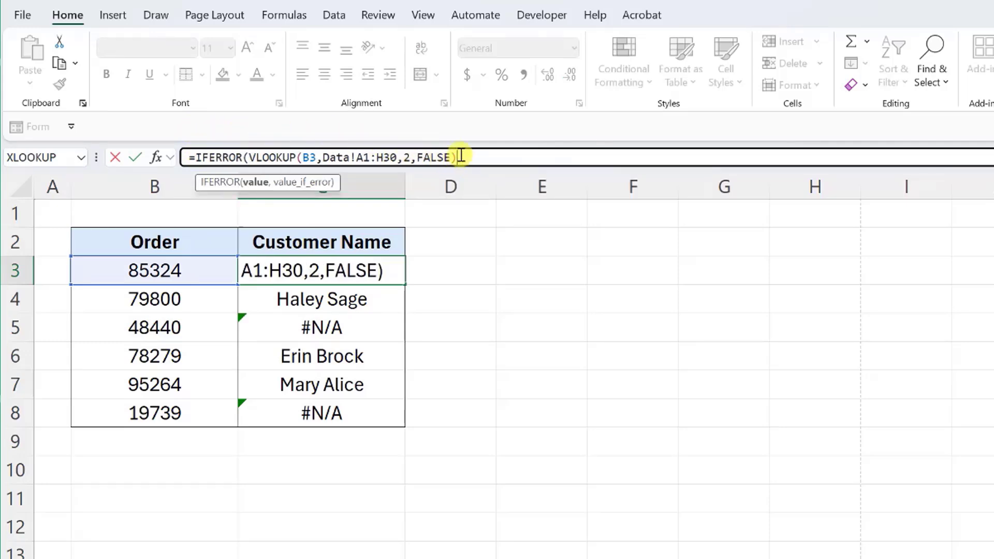
text(,)
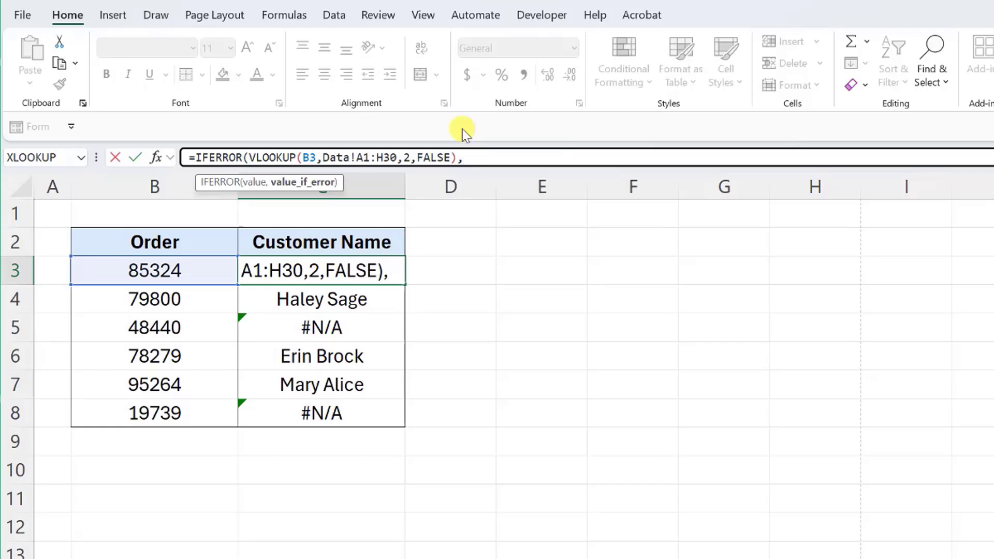
text("Does Not )
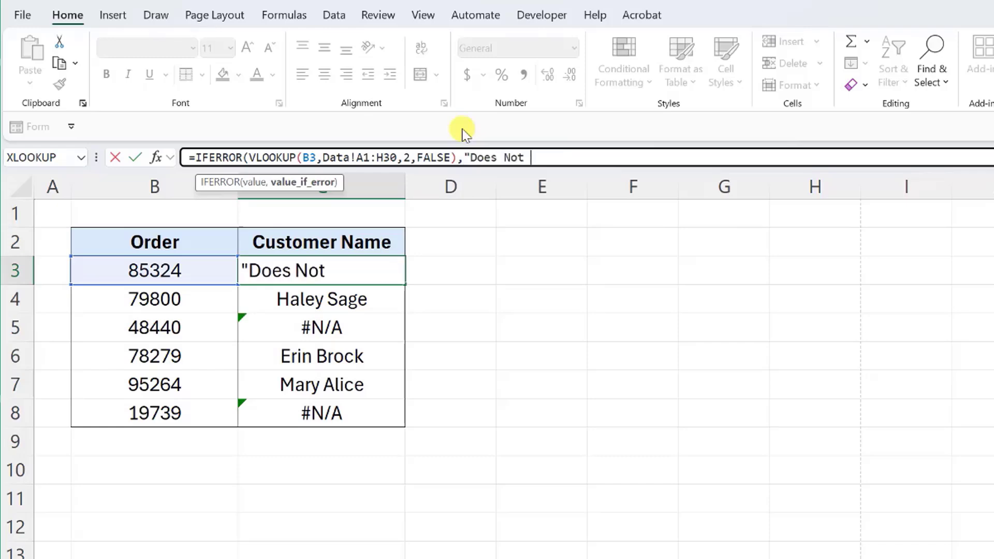
text(Exist")
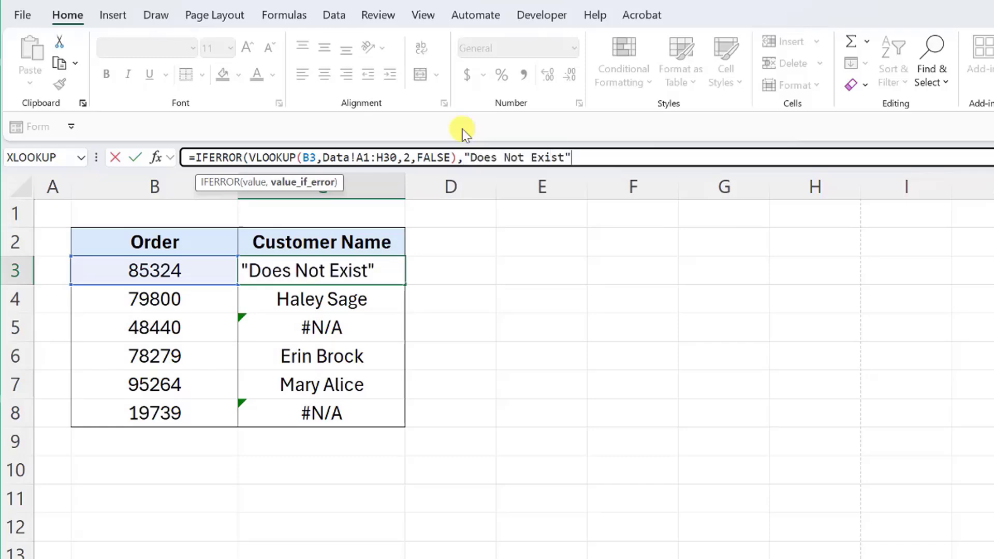
text())
Commit C3's IFERROR lookup and fill it down to C8.
key(Return)
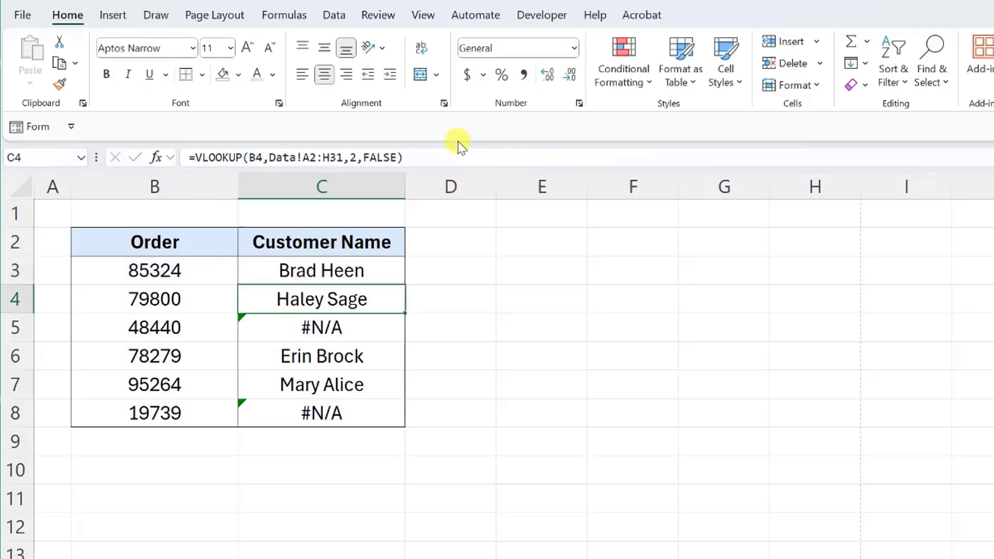
click(399, 273)
double_click(406, 285)
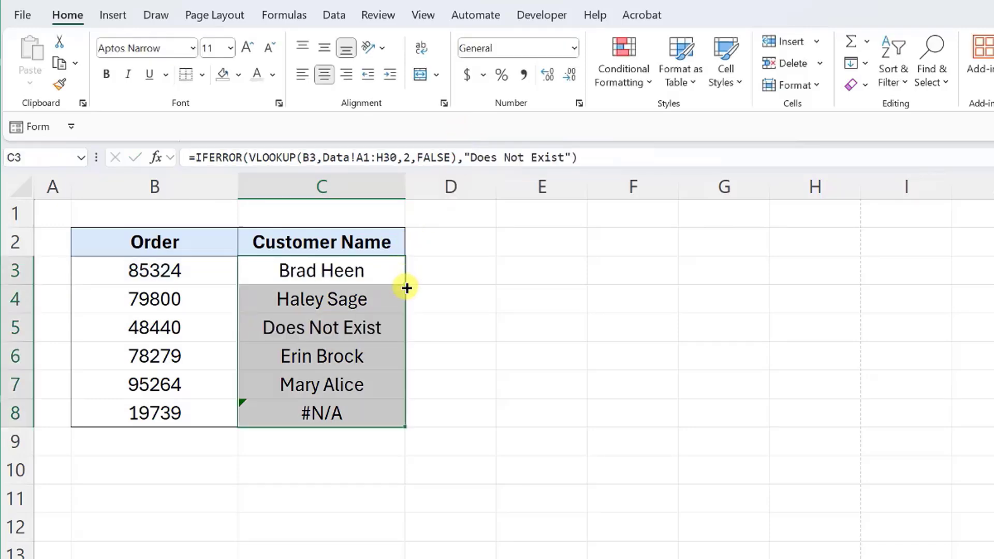
key(Up)
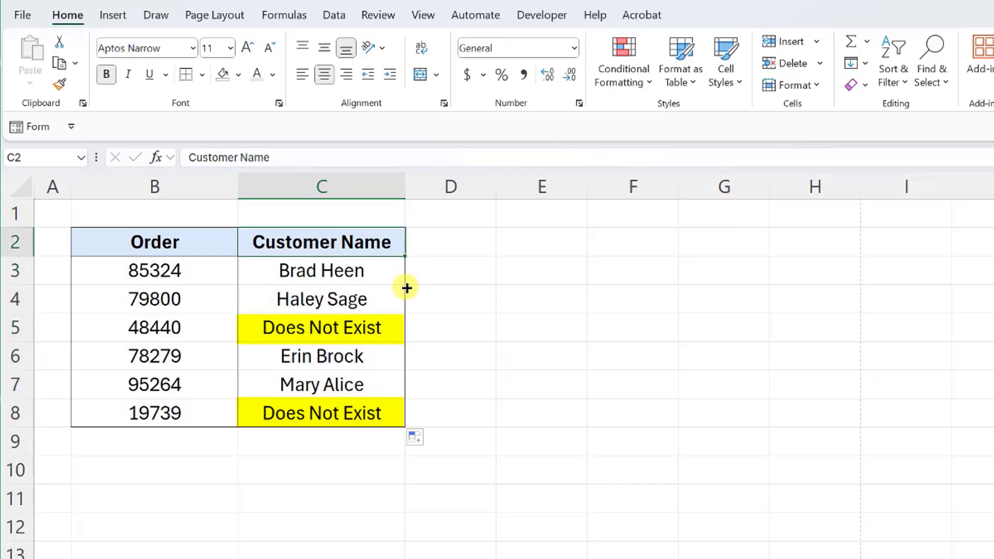